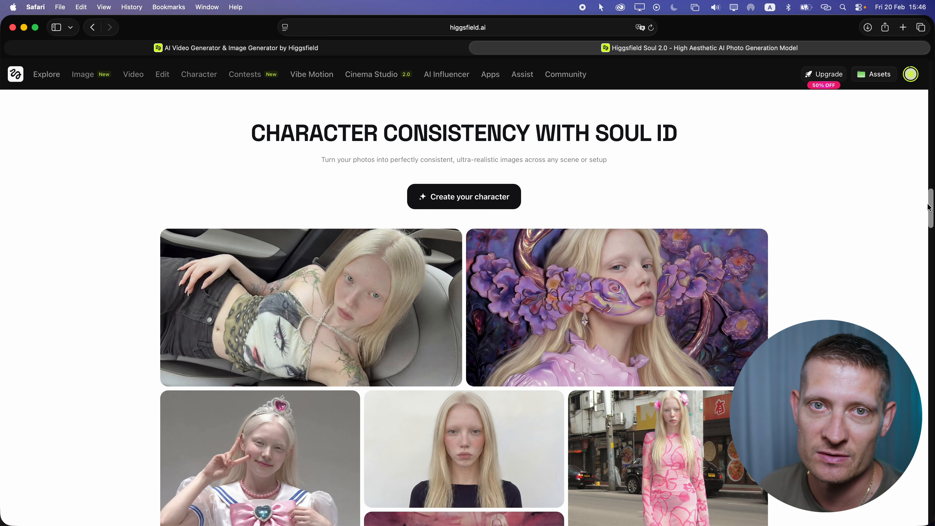
# Examine the Soul 2.0 page's character consistency gallery, use cases and preset library.
pyautogui.moveTo(929, 208); pyautogui.dragTo(930, 221)
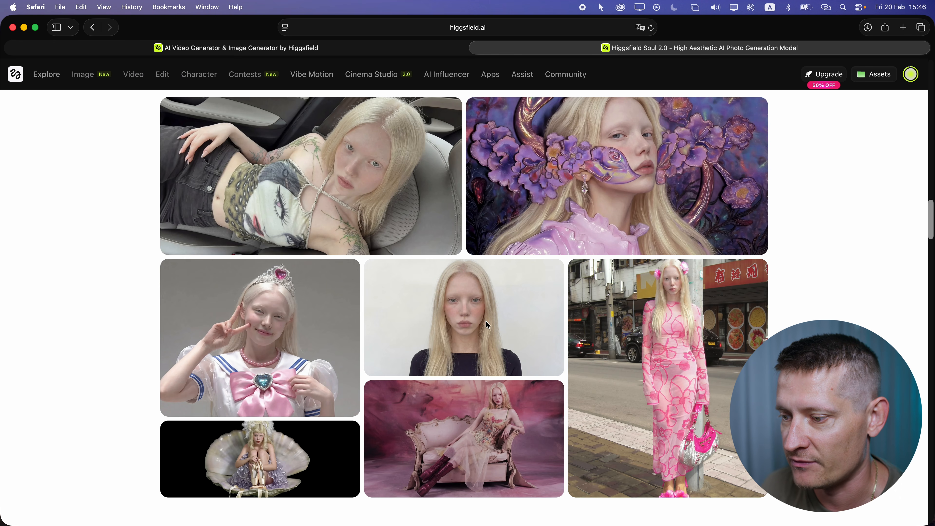
pyautogui.moveTo(931, 214); pyautogui.dragTo(932, 232)
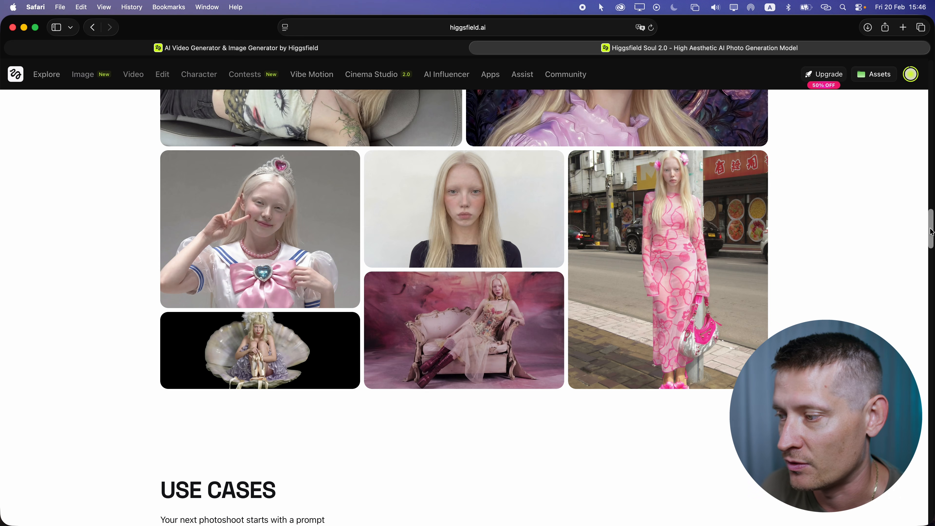
pyautogui.moveTo(932, 232); pyautogui.dragTo(930, 255)
pyautogui.moveTo(640, 352); pyautogui.dragTo(368, 346)
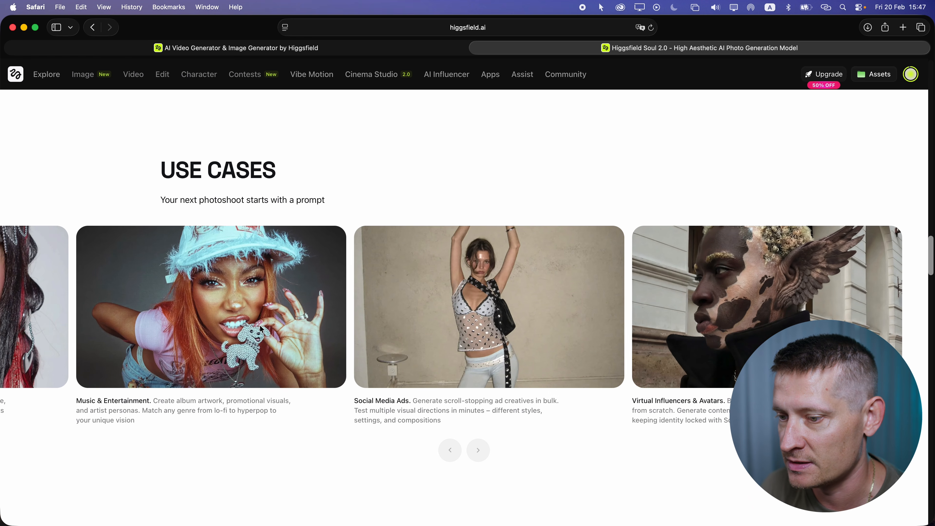
pyautogui.moveTo(260, 329); pyautogui.dragTo(545, 328)
pyautogui.moveTo(931, 246); pyautogui.dragTo(930, 282)
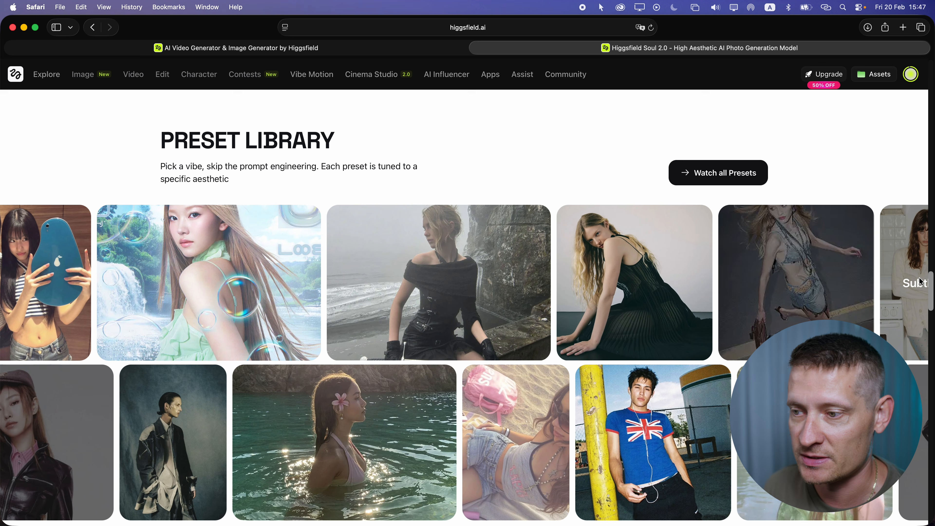
# Switch to the main Higgsfield page and open the Higgsfield Soul 2.0 image model.
pyautogui.click(224, 49)
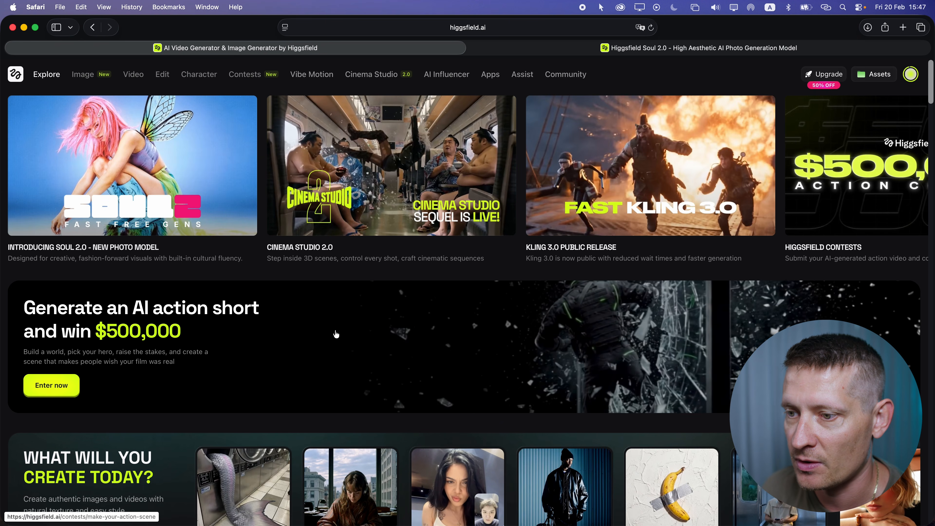
pyautogui.moveTo(81, 76)
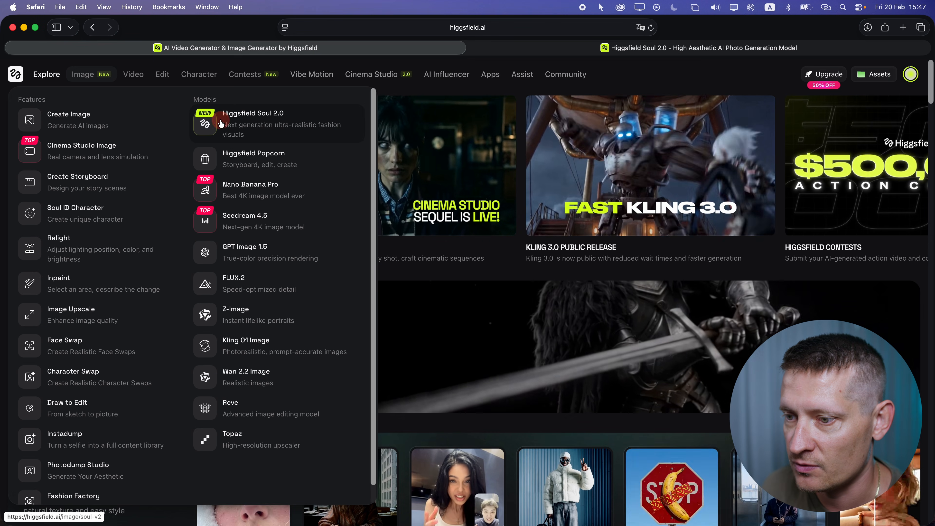
pyautogui.click(248, 127)
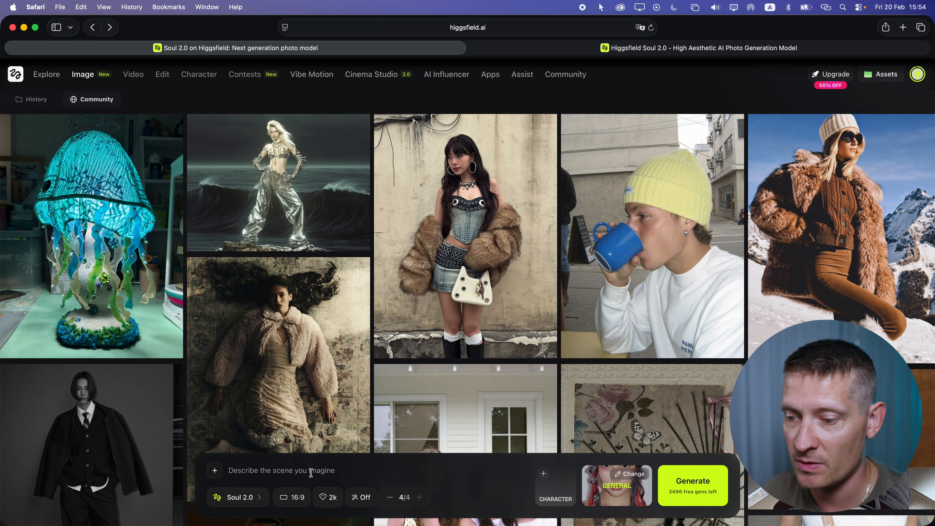
# Keep Higgsfield Soul 2.0 as the generation model and set the aspect ratio to 9:16.
pyautogui.click(244, 472)
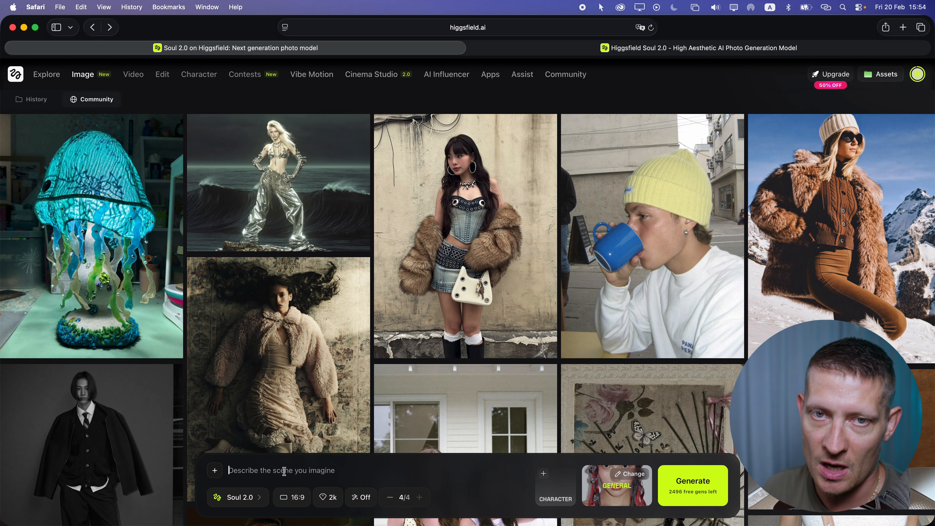
pyautogui.click(250, 497)
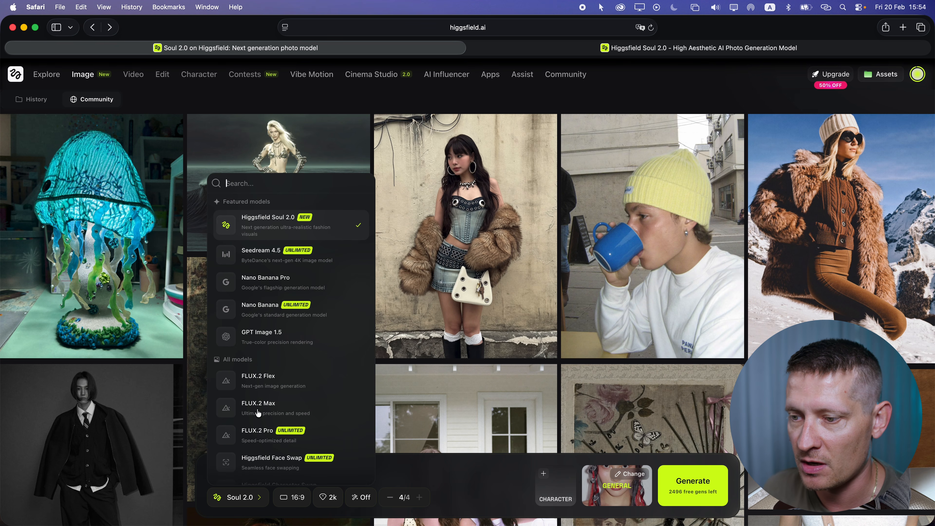
pyautogui.click(285, 224)
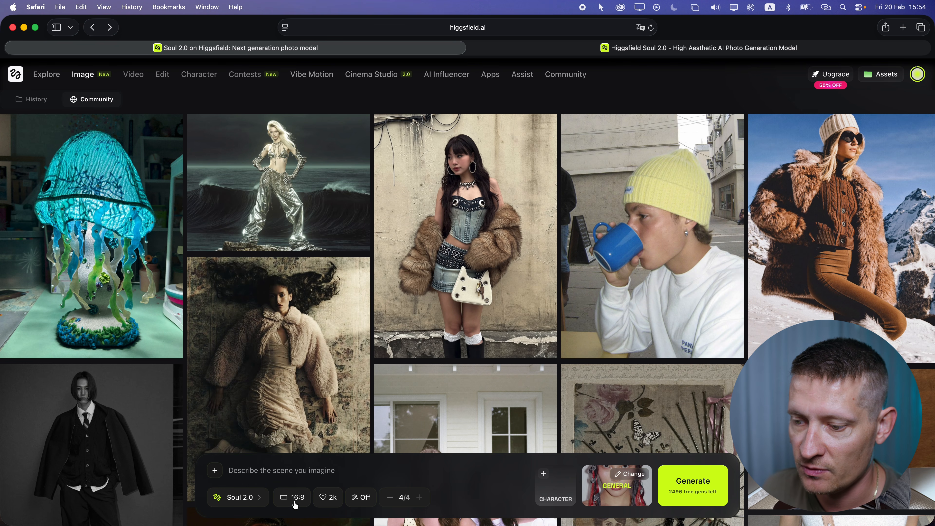
pyautogui.click(296, 503)
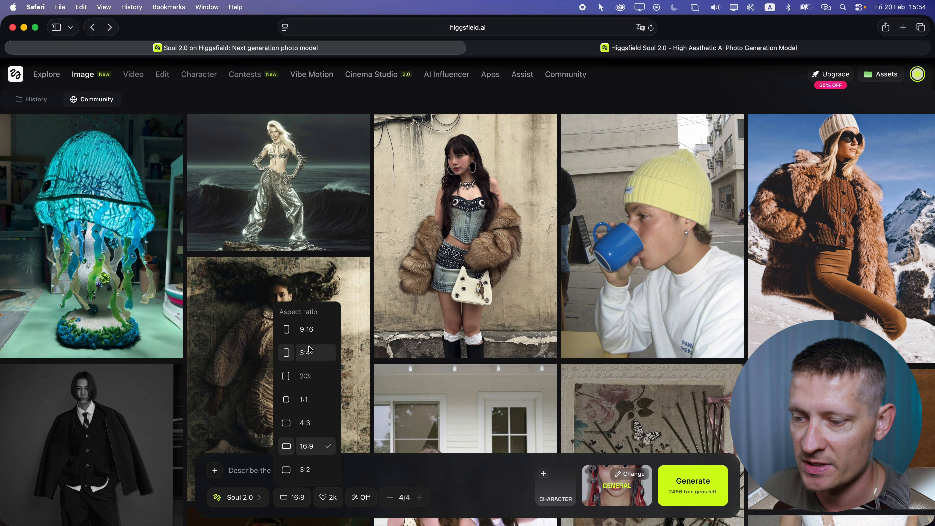
pyautogui.click(307, 329)
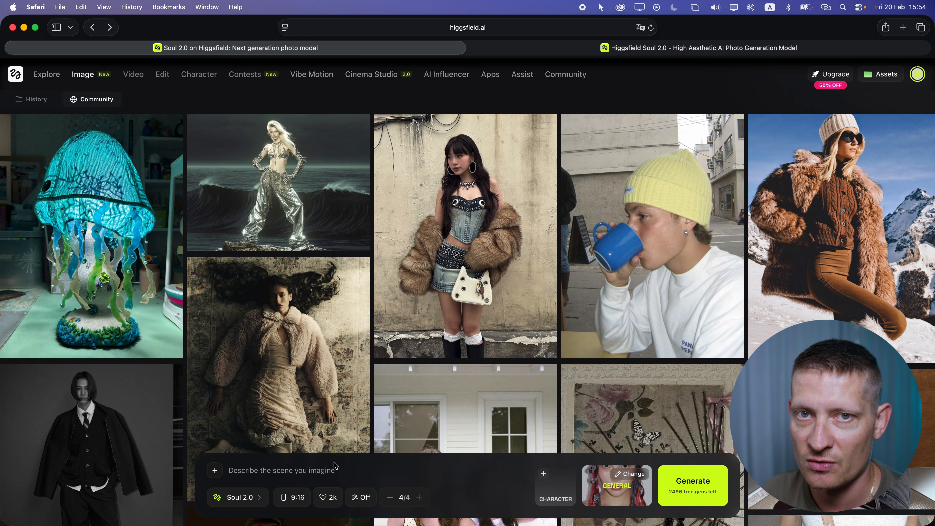
# Keep the image quality at 2k and set the wand option beside it to On.
pyautogui.click(333, 497)
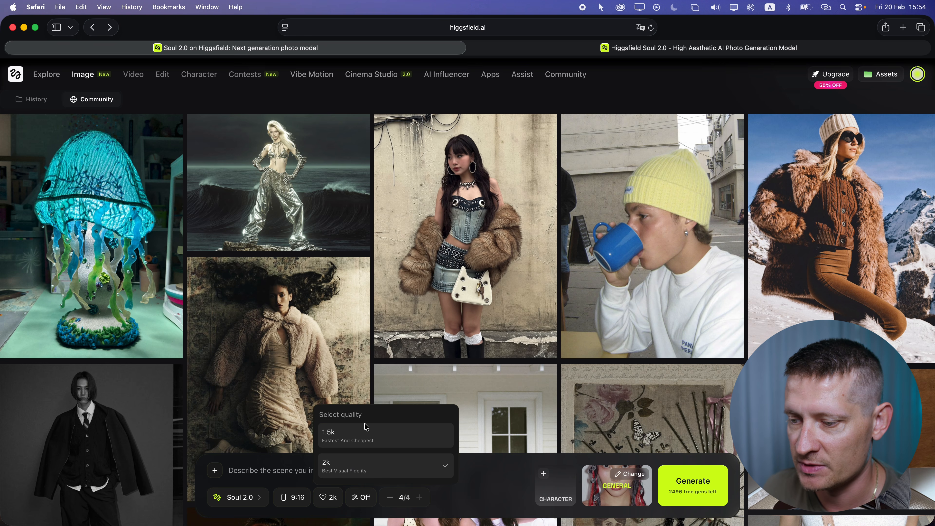
pyautogui.click(344, 472)
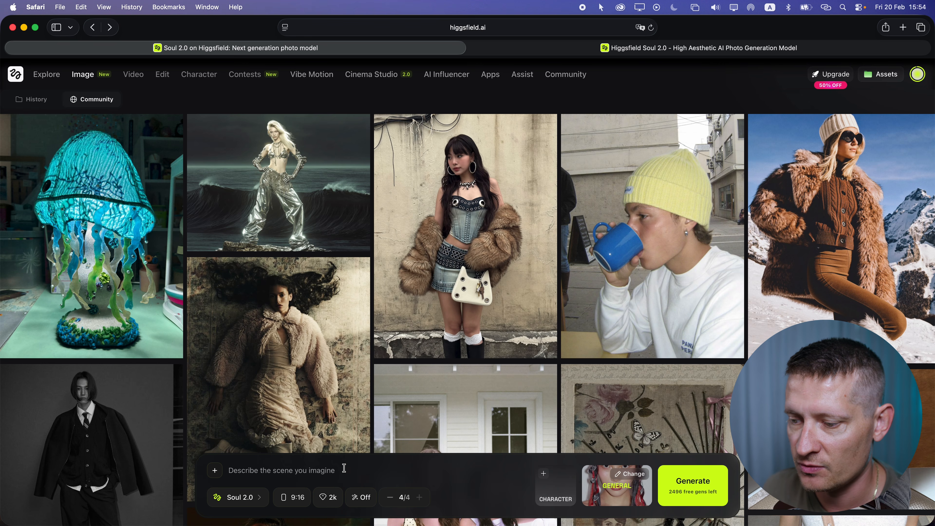
pyautogui.click(357, 498)
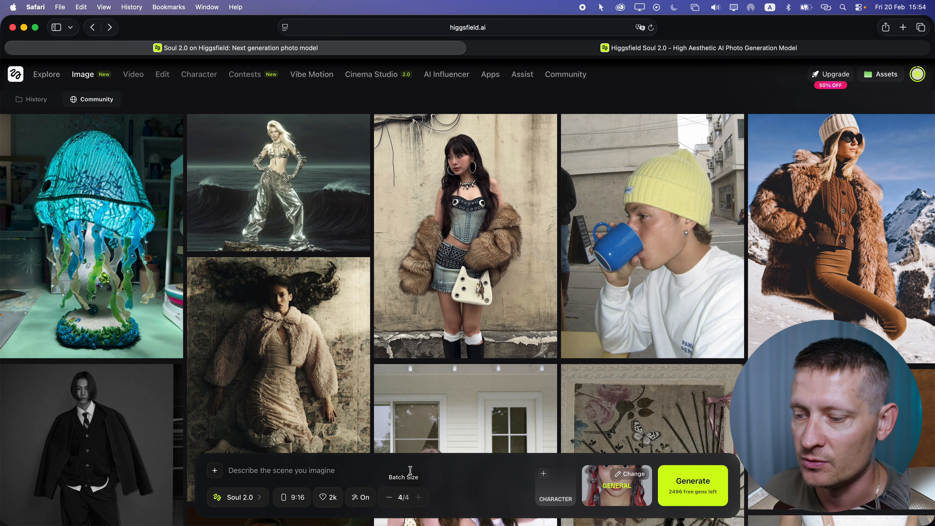
# Try a smaller batch size and restore it to 4 images.
pyautogui.click(391, 498)
pyautogui.click(391, 499)
pyautogui.click(419, 497)
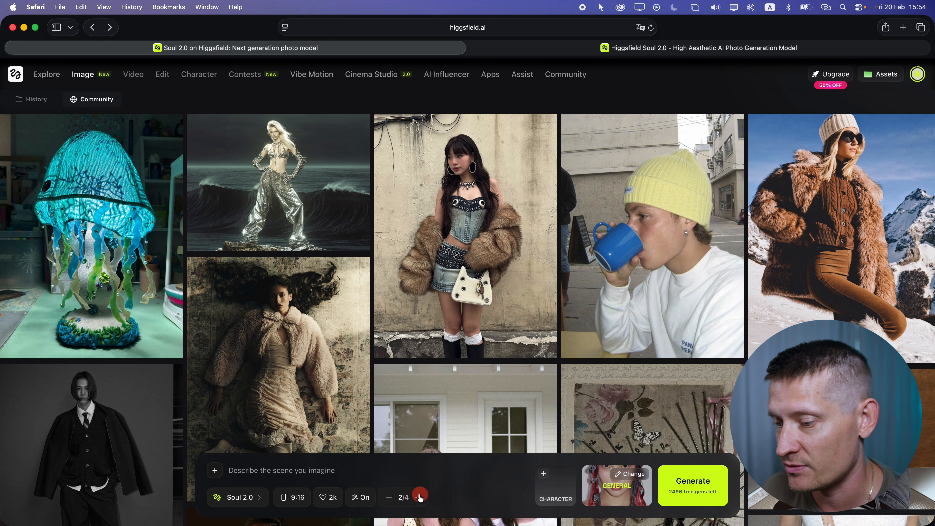
pyautogui.click(420, 497)
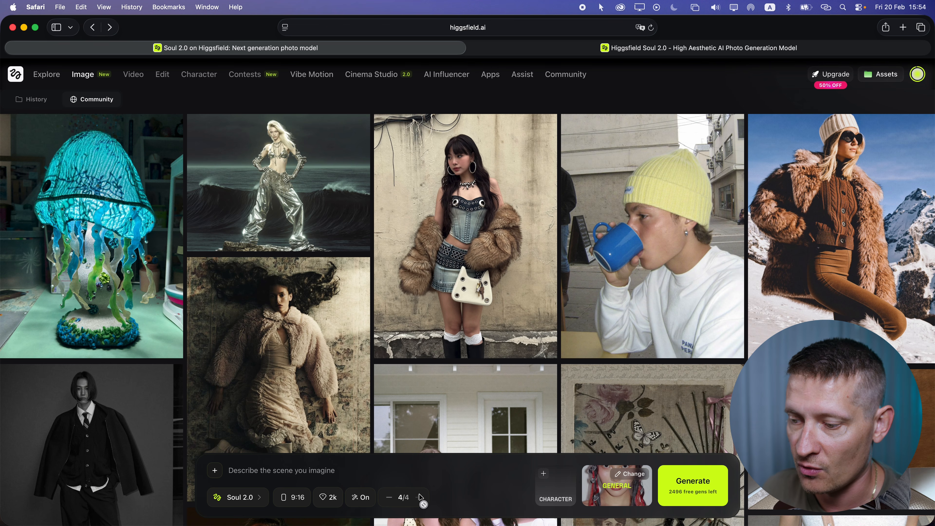
# Enter the scene prompt "Cinematic, 30 year old man, Outdoor photography, Winter, Snow, New York City".
pyautogui.click(395, 465)
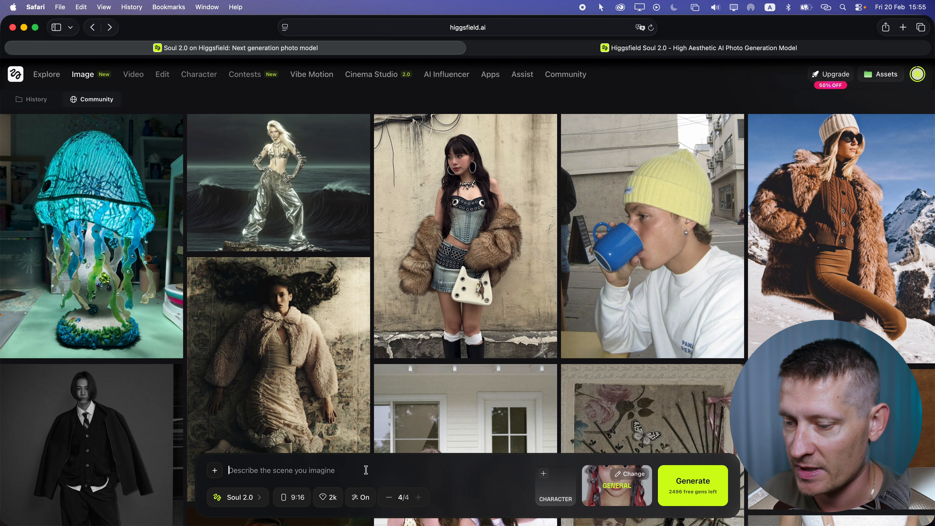
pyautogui.write('C')
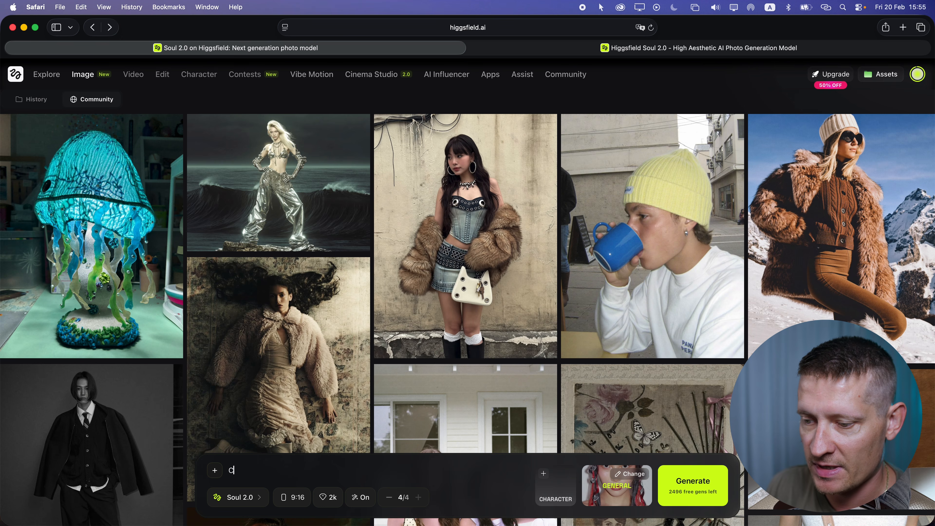
pyautogui.write('inematic, 30')
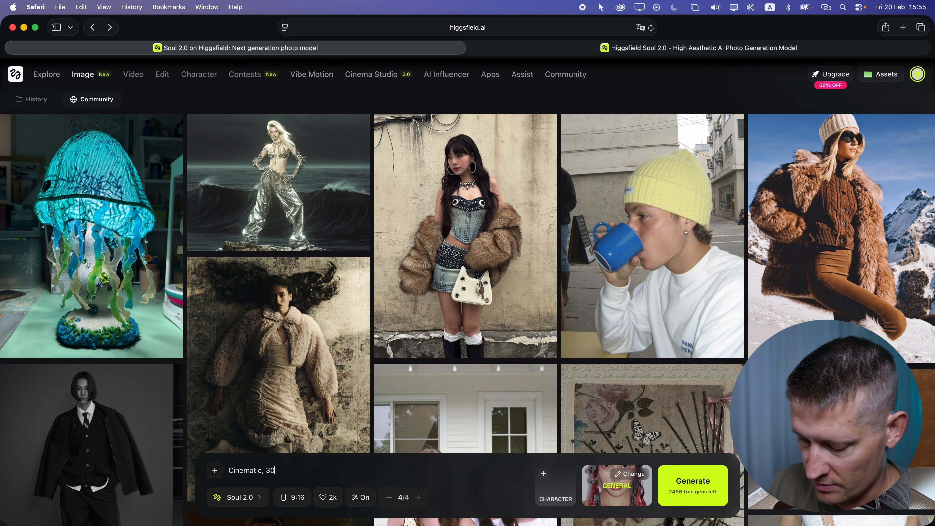
pyautogui.write(' year old man, ')
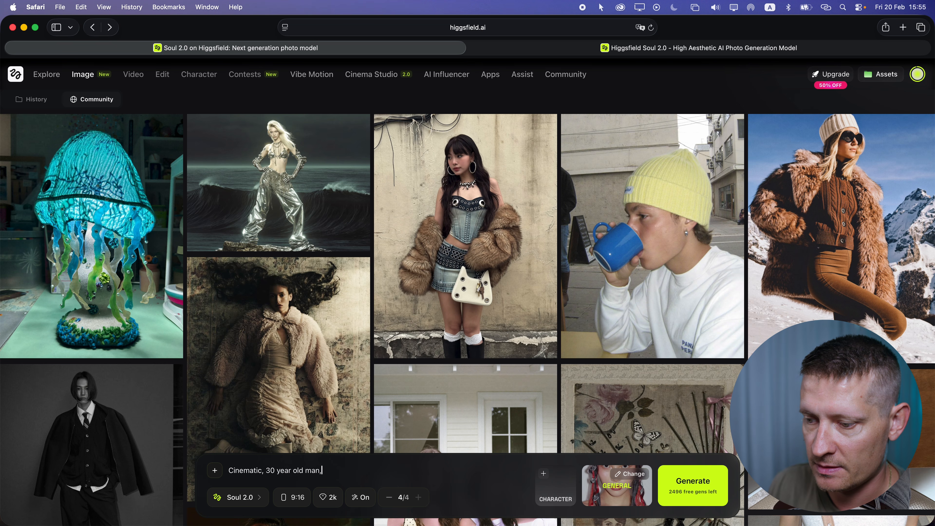
pyautogui.write('Outdoor photohgra')
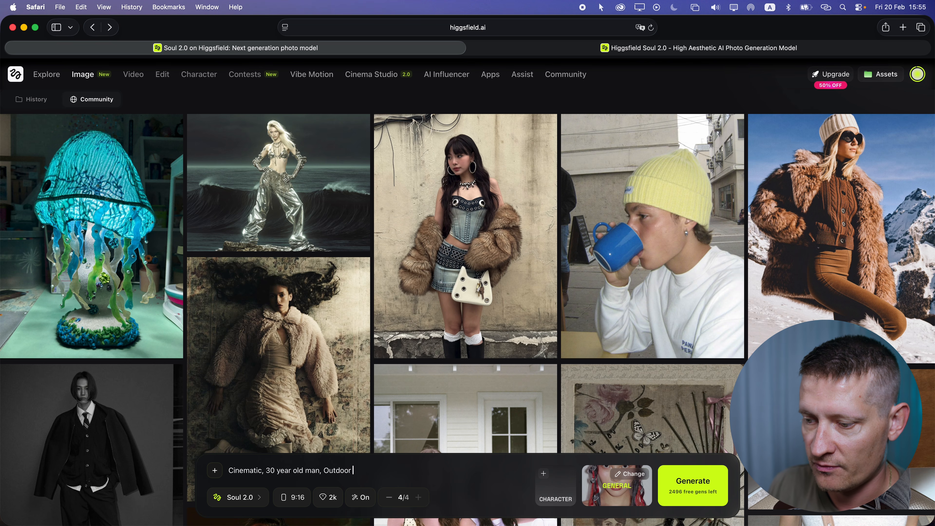
pyautogui.press('BackSpace')
pyautogui.press('BackSpace')
pyautogui.press('BackSpace')
pyautogui.press('BackSpace')
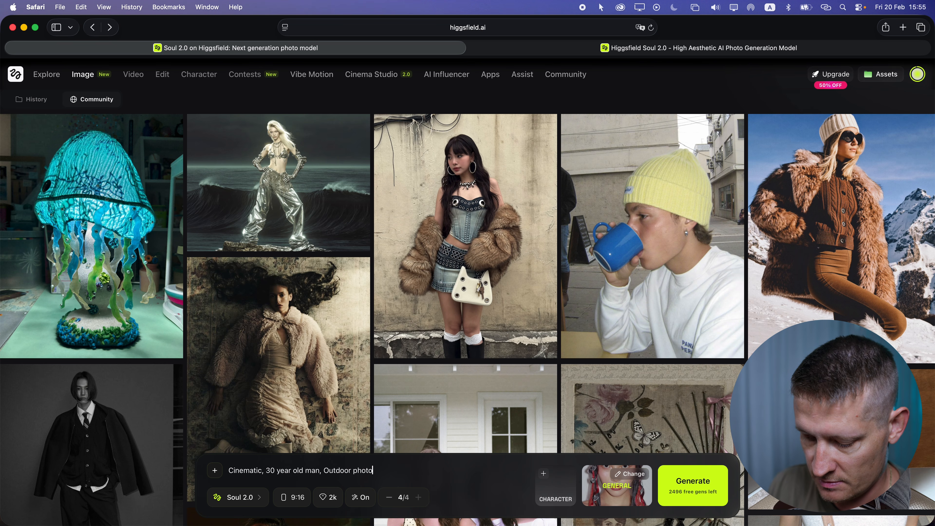
pyautogui.write('graphy, W')
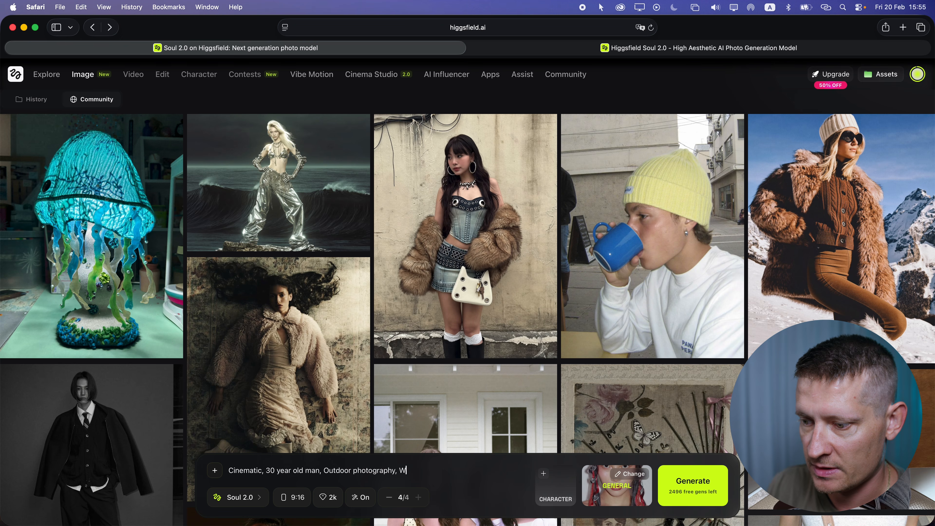
pyautogui.write('inter, Snow')
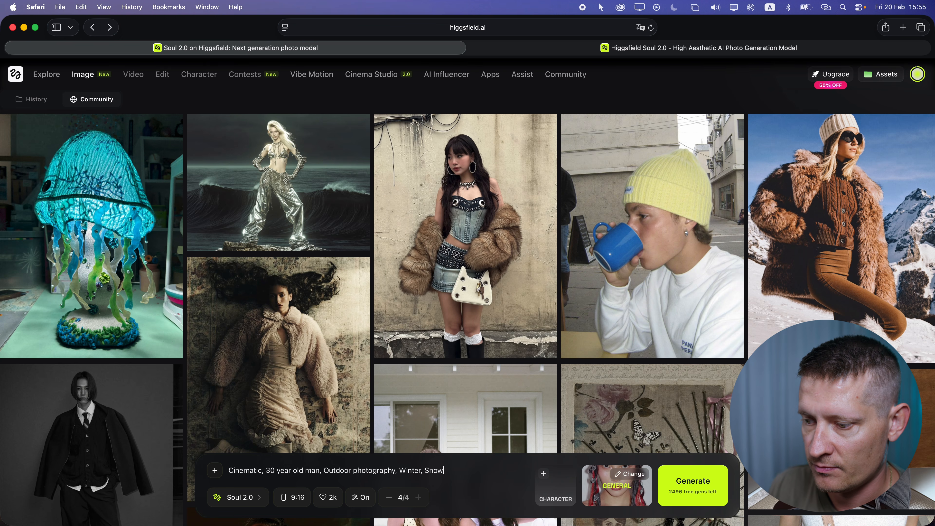
pyautogui.write(', New York City')
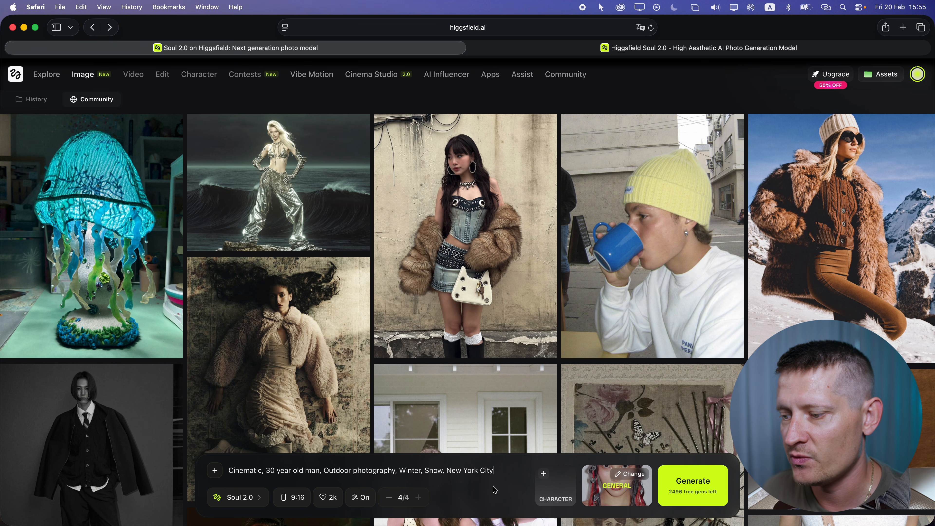
# Check the photo upload page for a new character and return to the prompt without choosing a character.
pyautogui.click(547, 486)
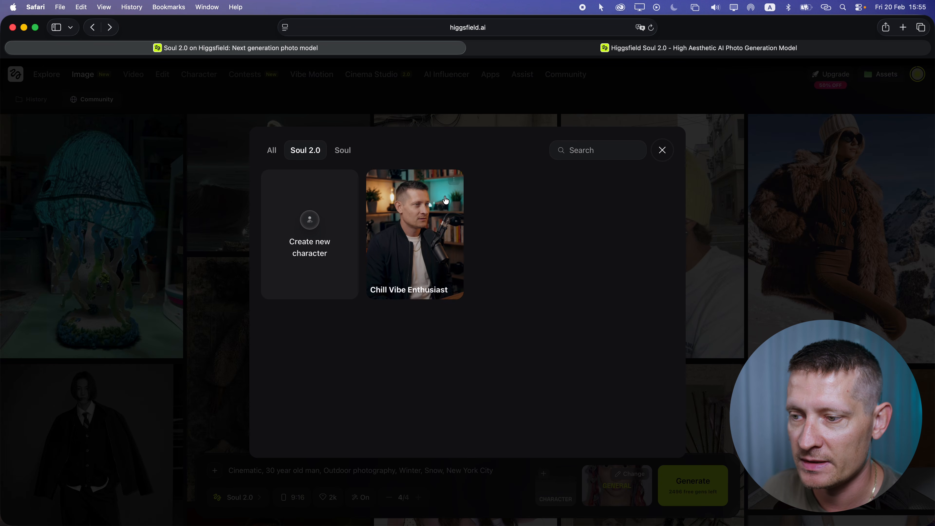
pyautogui.click(310, 224)
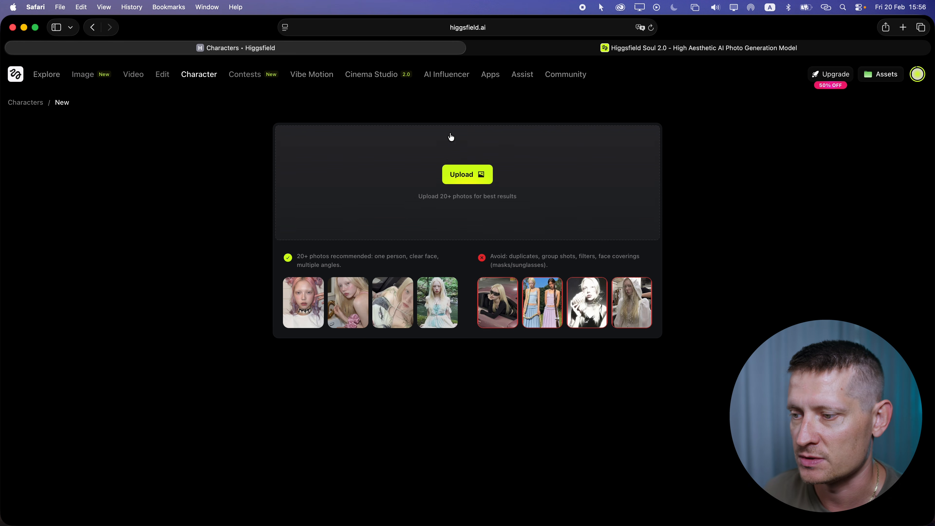
pyautogui.click(92, 27)
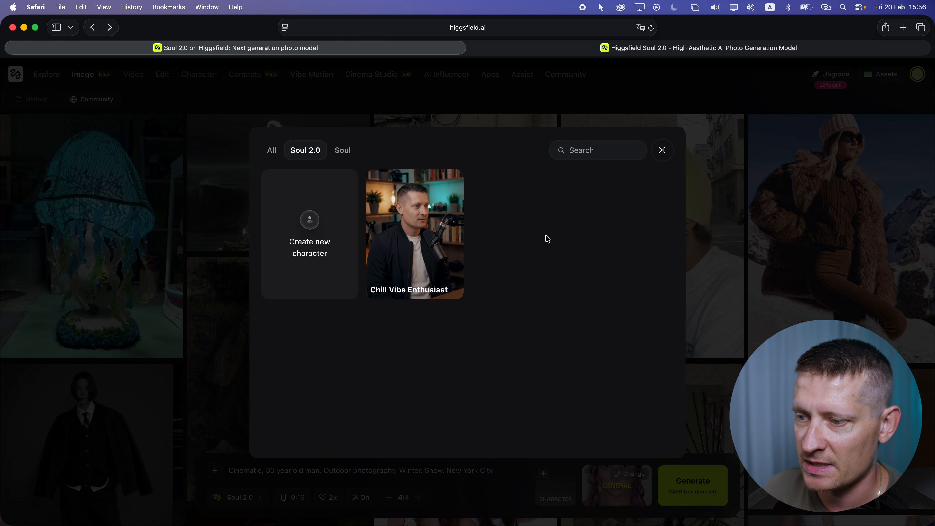
pyautogui.click(663, 150)
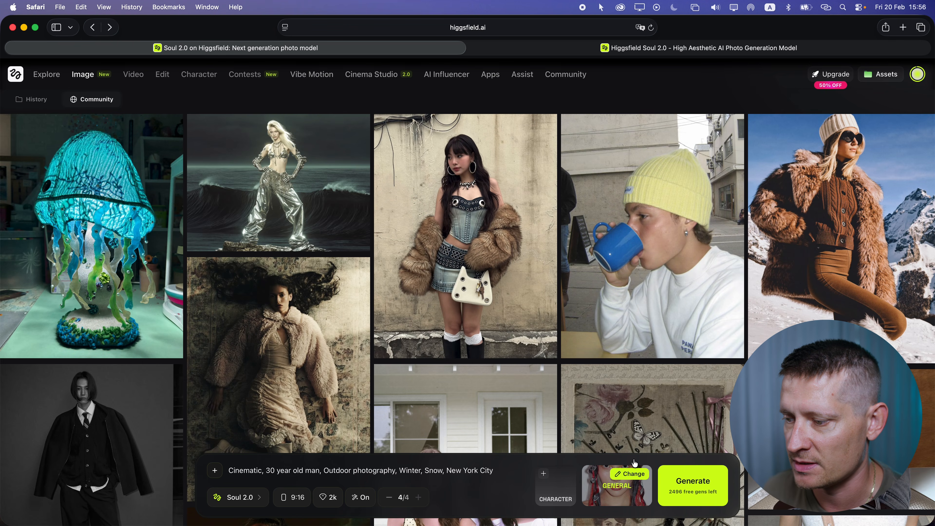
# Look through the Mood, Styles and Camera categories of the Soul 2.0 presets and return to all presets.
pyautogui.click(627, 481)
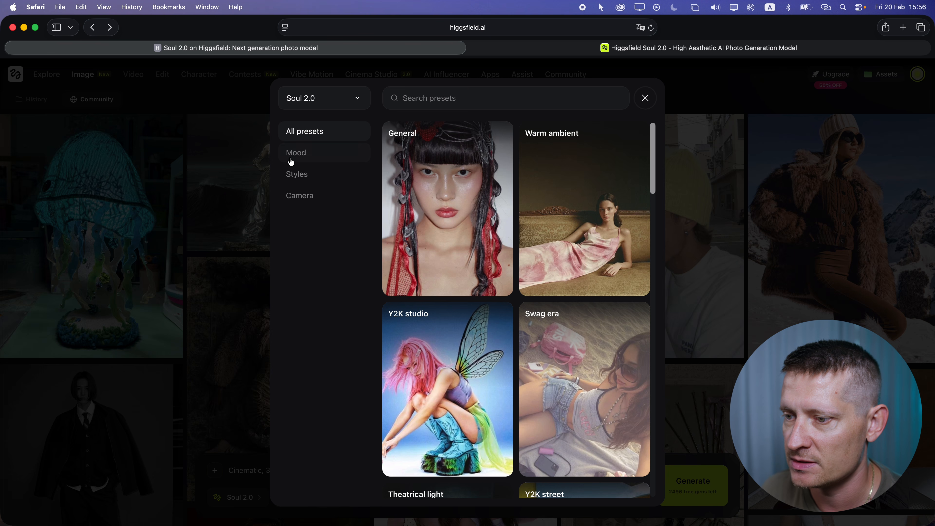
pyautogui.click(299, 158)
pyautogui.click(310, 174)
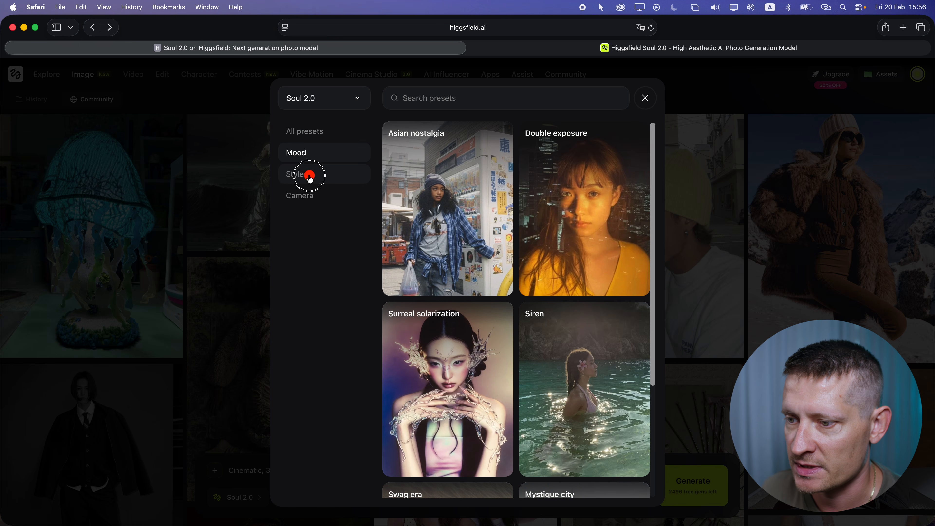
pyautogui.click(309, 199)
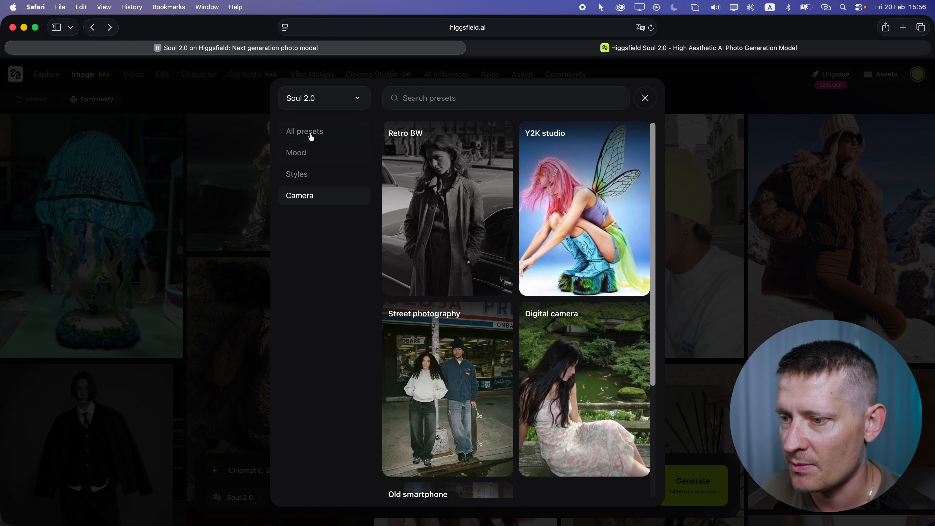
pyautogui.click(311, 135)
# Apply the Street photography preset and generate four images from the existing New York City prompt.
pyautogui.moveTo(649, 149); pyautogui.dragTo(647, 179)
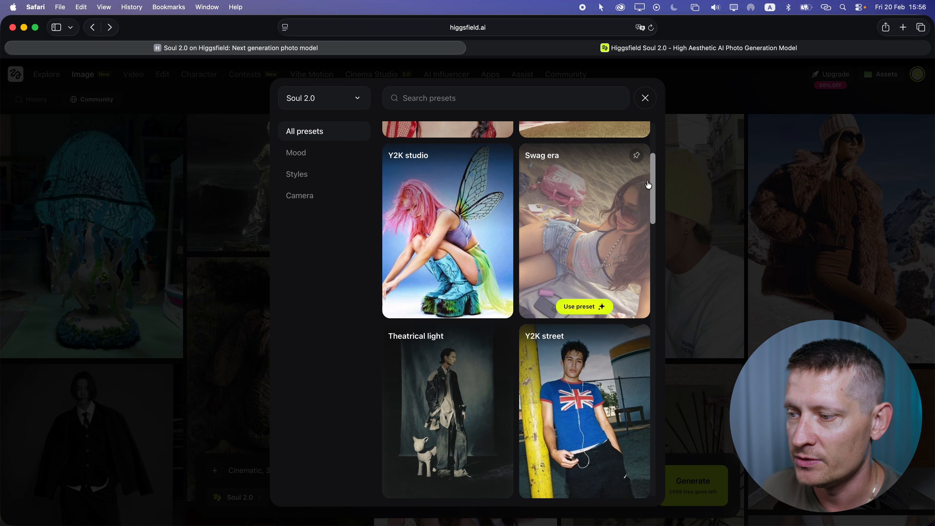
pyautogui.scroll(-5, 648, 185)
pyautogui.moveTo(654, 223); pyautogui.dragTo(655, 238)
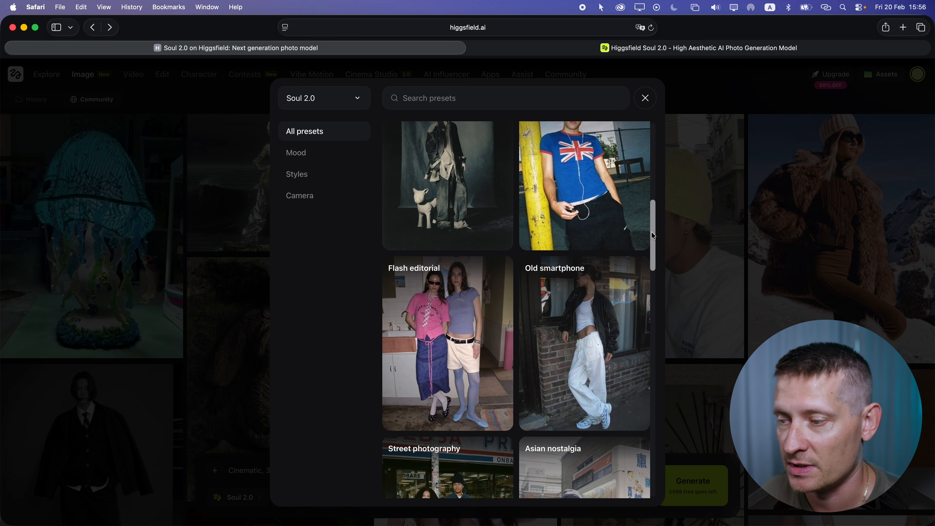
pyautogui.moveTo(653, 236); pyautogui.dragTo(654, 269)
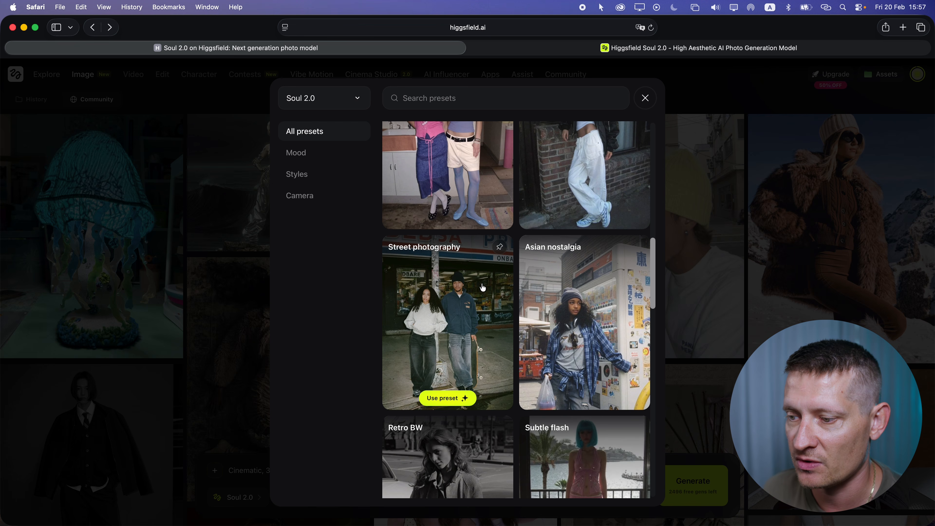
pyautogui.click(447, 399)
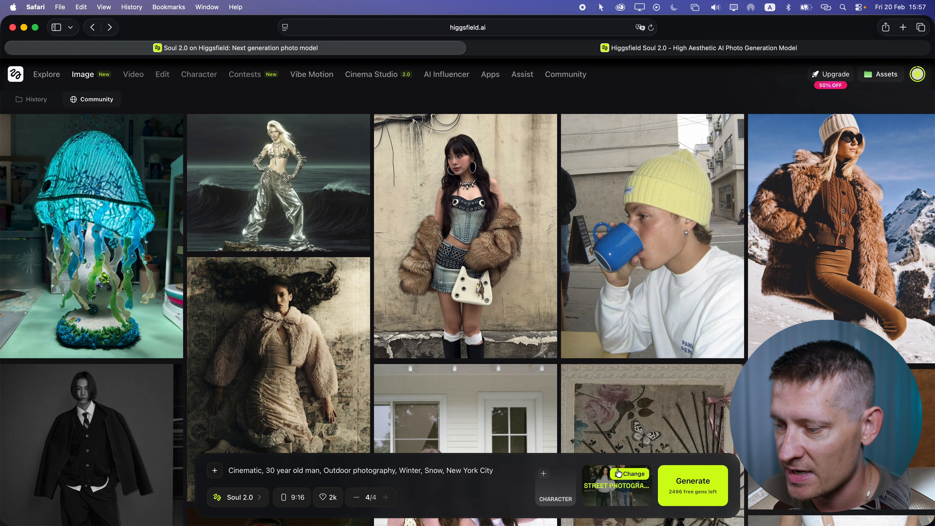
pyautogui.click(490, 473)
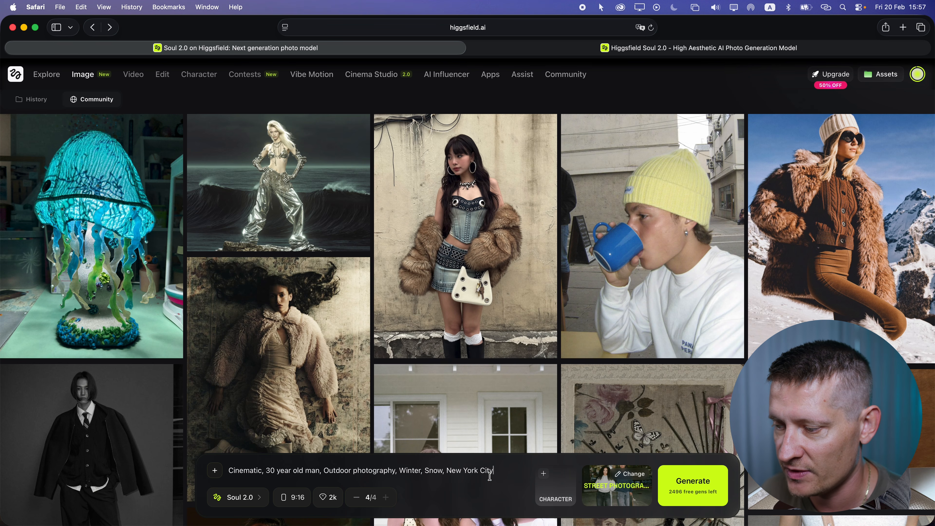
pyautogui.click(680, 488)
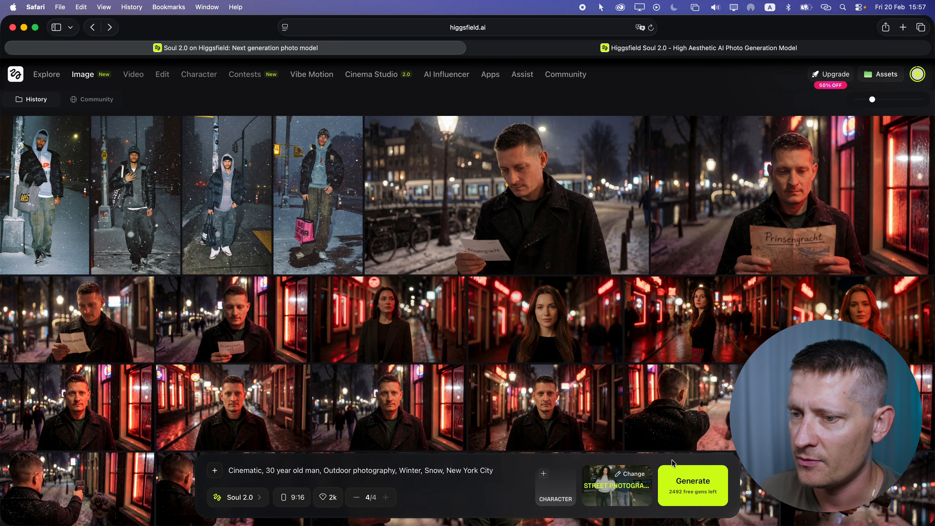
# Examine each of the four Street photography images at full size and return to the history gallery.
pyautogui.click(38, 180)
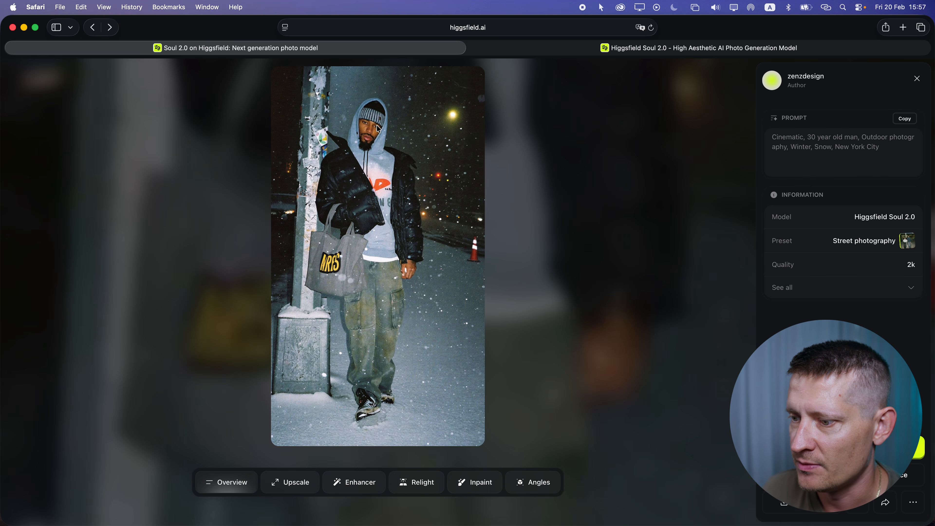
pyautogui.click(917, 78)
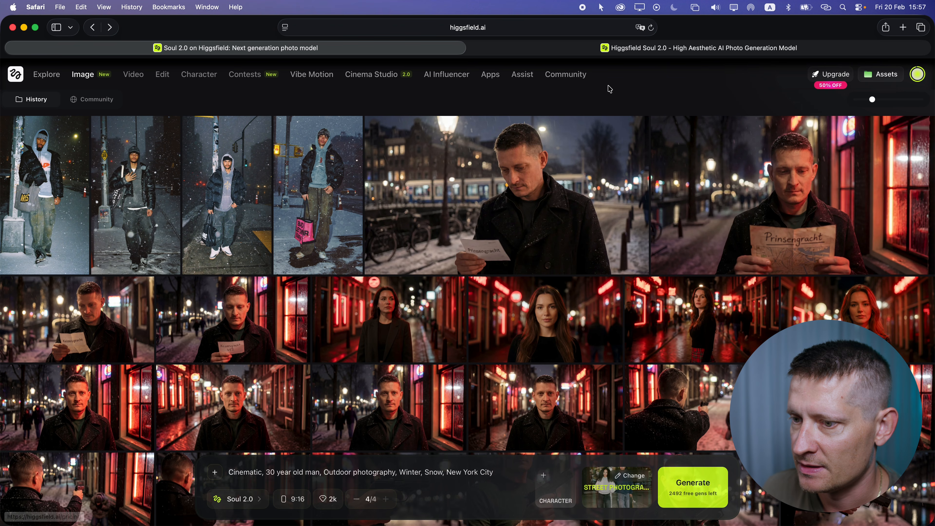
pyautogui.click(131, 181)
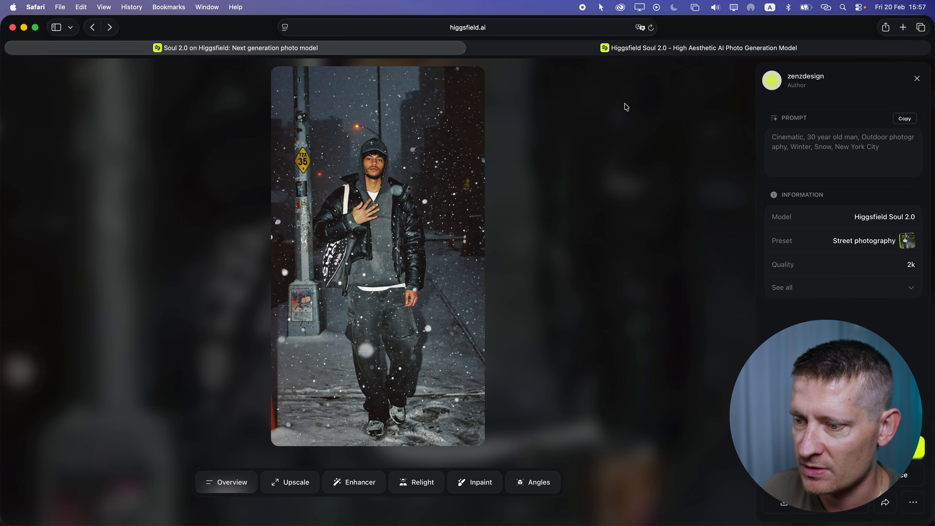
pyautogui.click(917, 78)
pyautogui.click(241, 178)
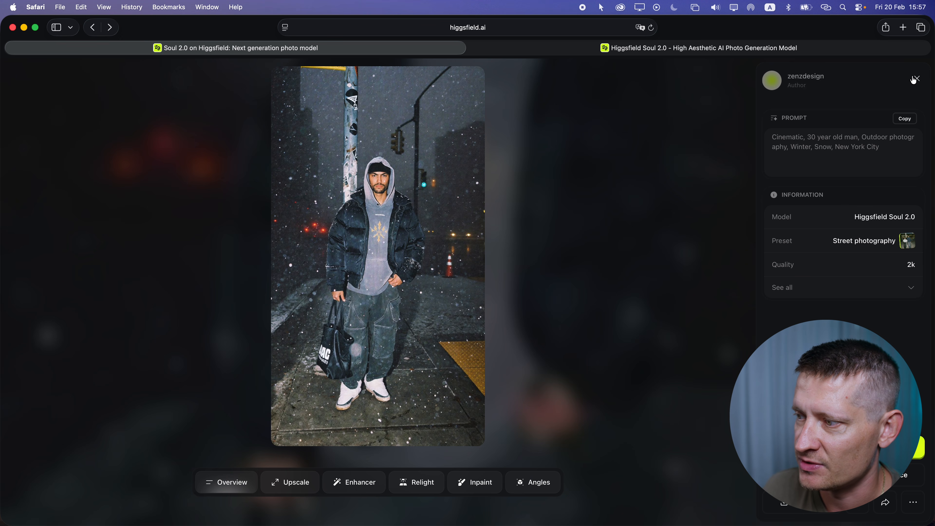
pyautogui.click(917, 78)
pyautogui.click(335, 176)
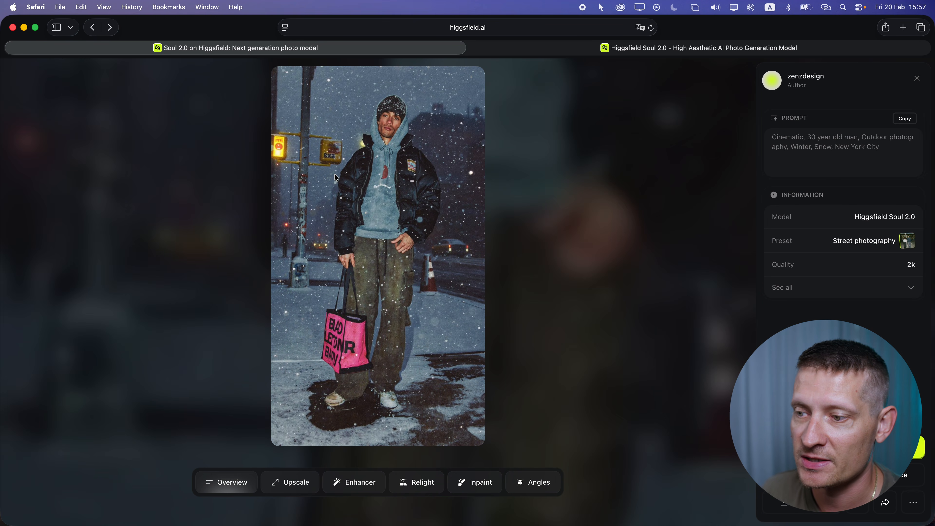
pyautogui.click(917, 78)
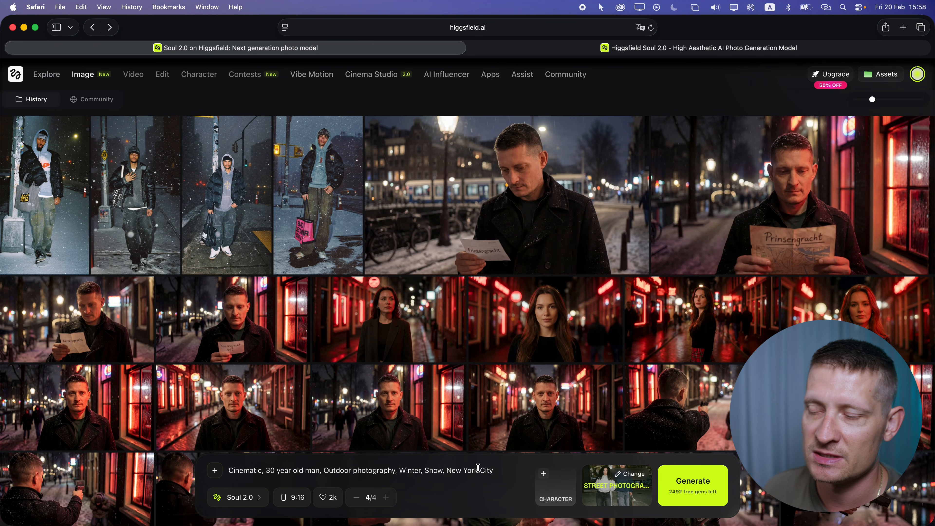
# Switch the preset to 2000s band and generate a batch of images from the same prompt.
pyautogui.click(629, 480)
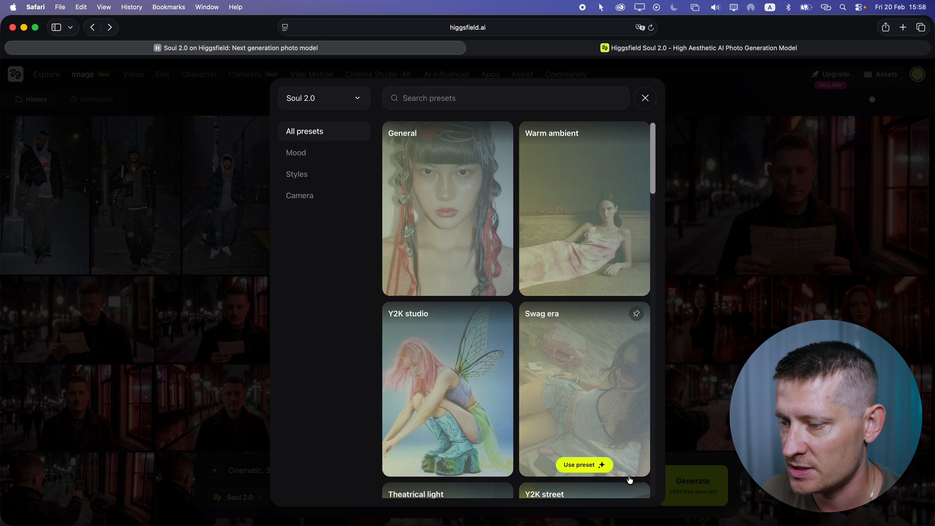
pyautogui.moveTo(649, 176); pyautogui.dragTo(652, 474)
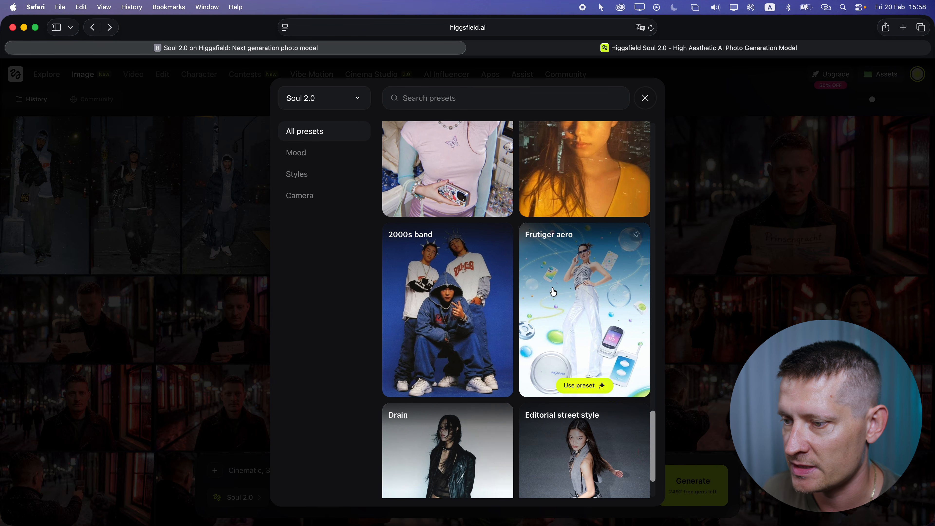
pyautogui.click(451, 280)
pyautogui.click(687, 481)
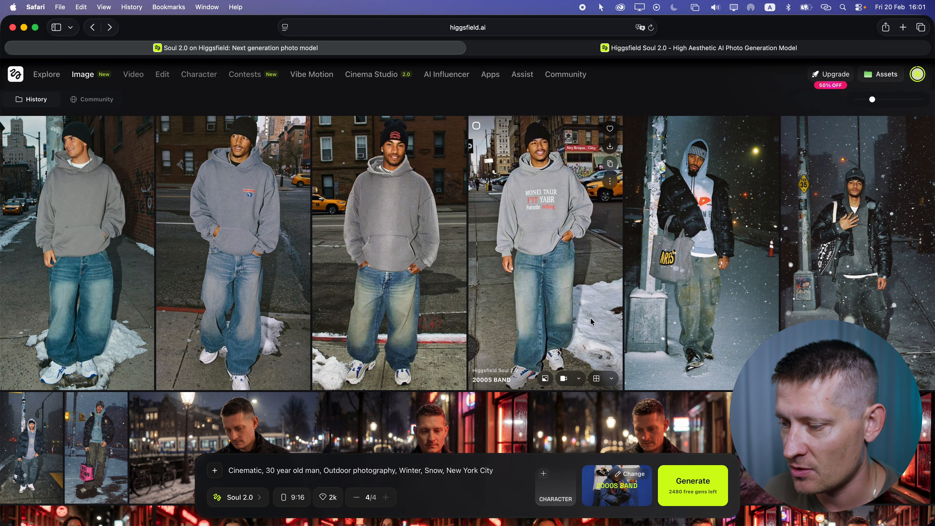
# Switch the preset to Swag era and generate four more images from the same prompt.
pyautogui.click(626, 475)
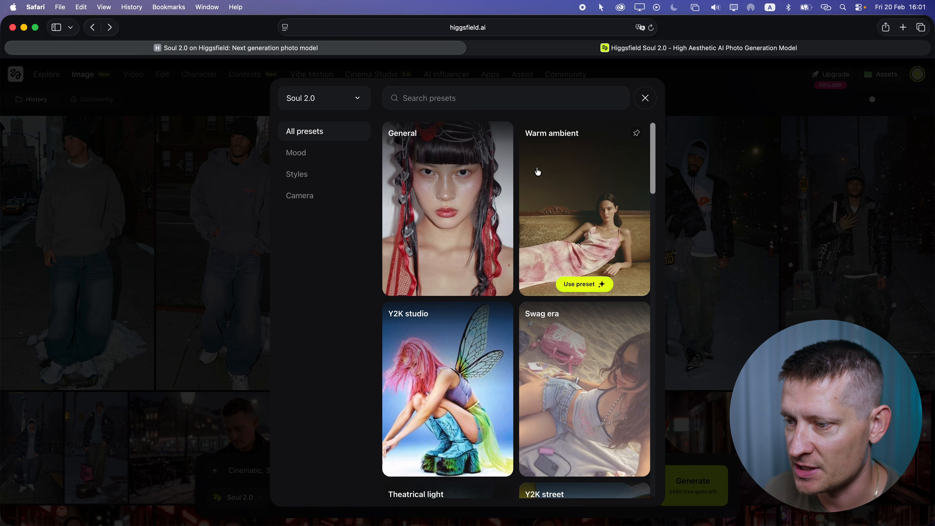
pyautogui.click(653, 179)
pyautogui.moveTo(653, 180); pyautogui.dragTo(657, 232)
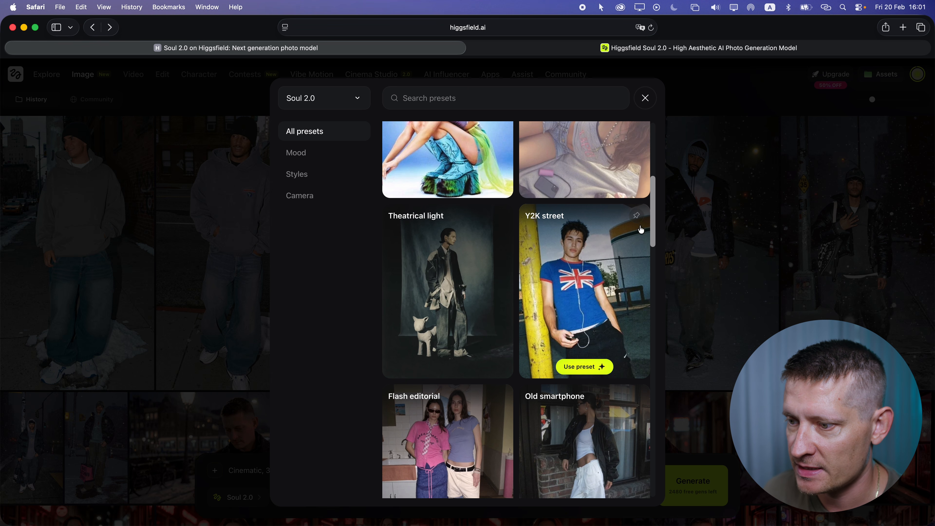
pyautogui.scroll(3, 611, 219)
pyautogui.click(557, 191)
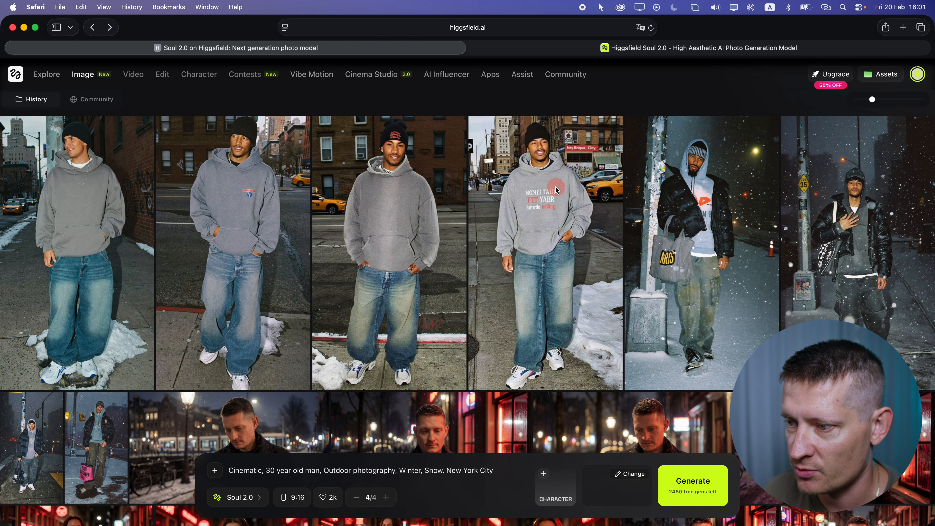
pyautogui.click(699, 491)
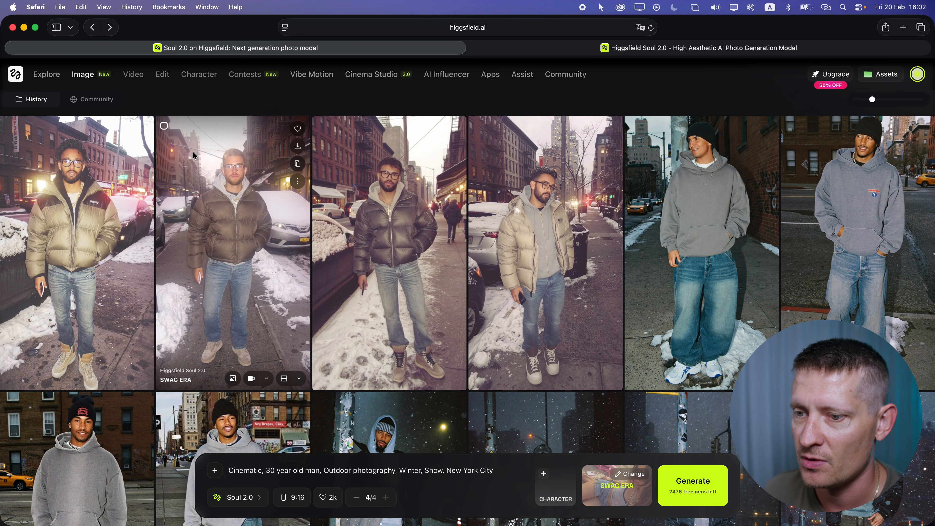
# Examine the first three Swag era images at full size, ending on the dark puffer jacket image beside the snowbank.
pyautogui.click(96, 194)
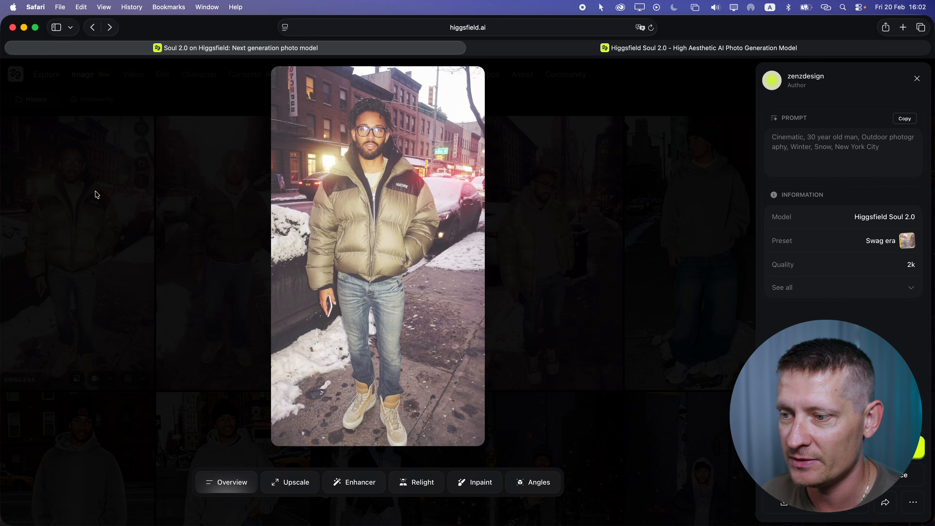
pyautogui.click(96, 189)
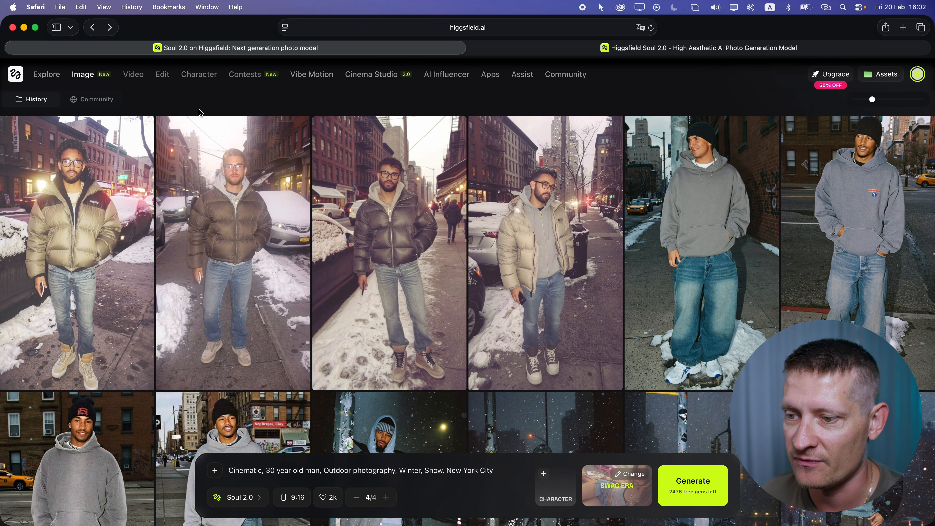
pyautogui.click(222, 174)
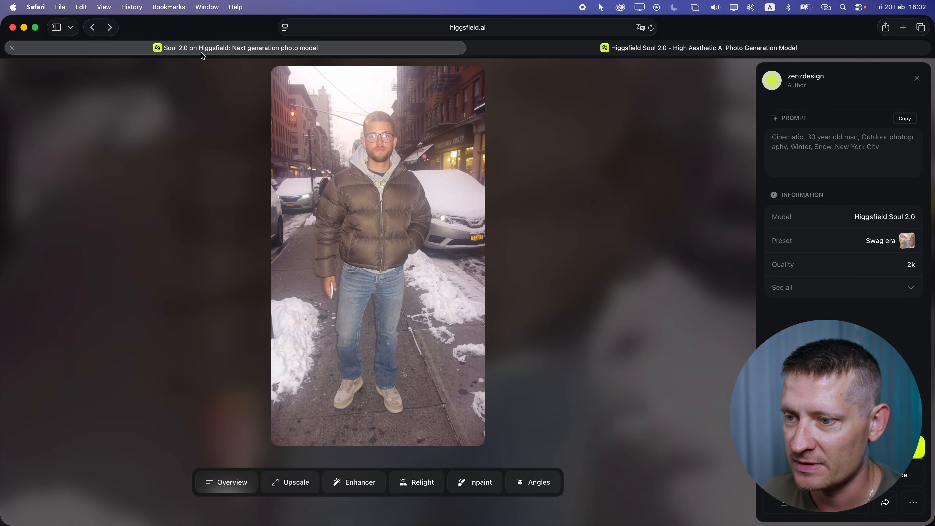
pyautogui.click(198, 76)
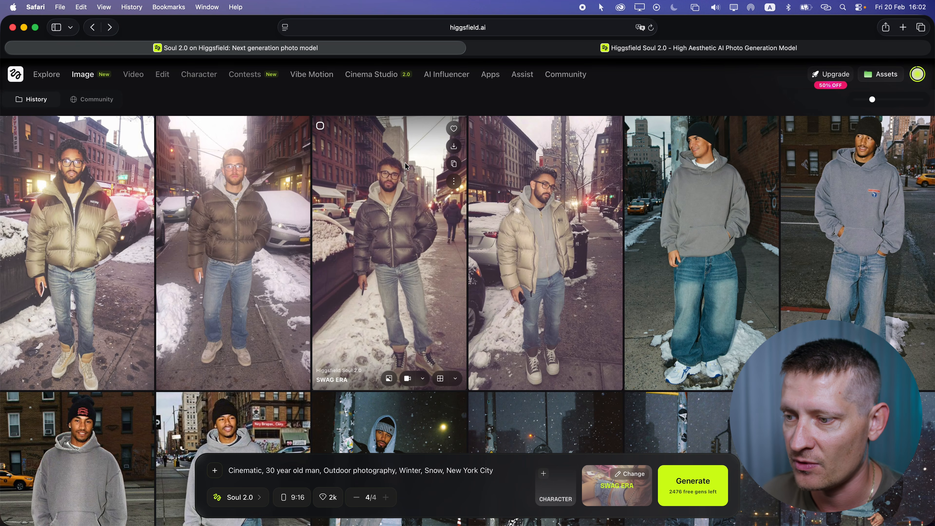
pyautogui.click(406, 167)
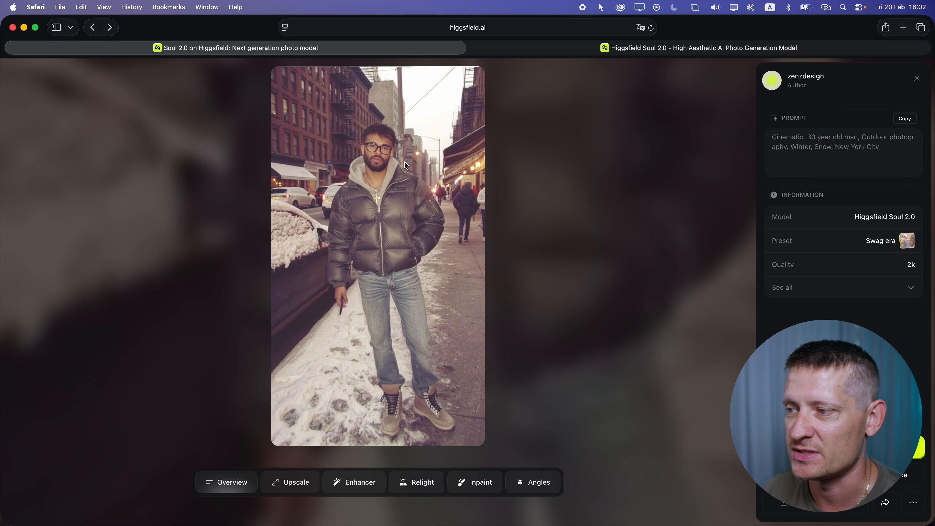
pyautogui.click(153, 136)
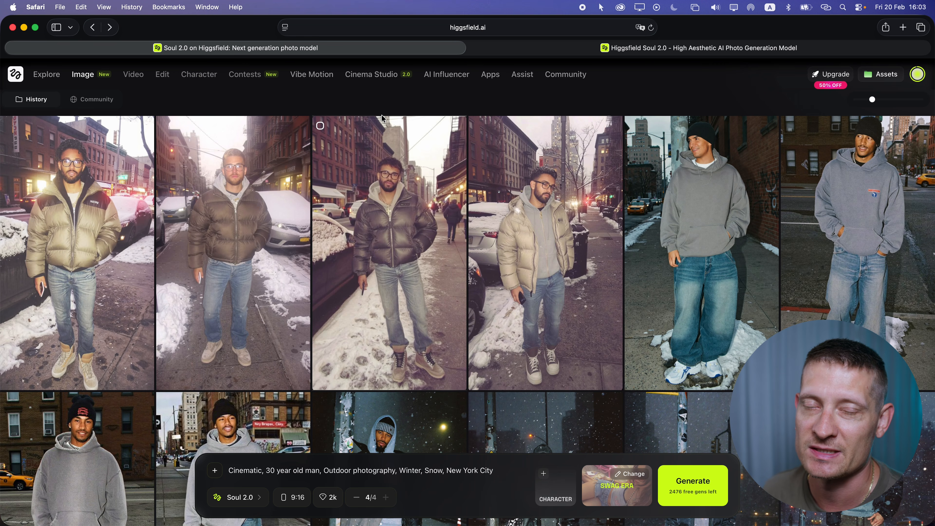
pyautogui.click(388, 200)
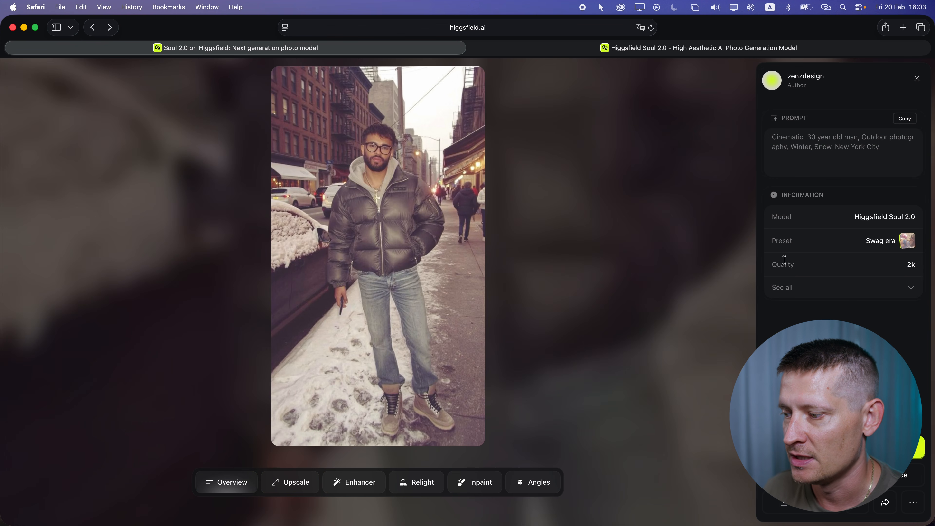